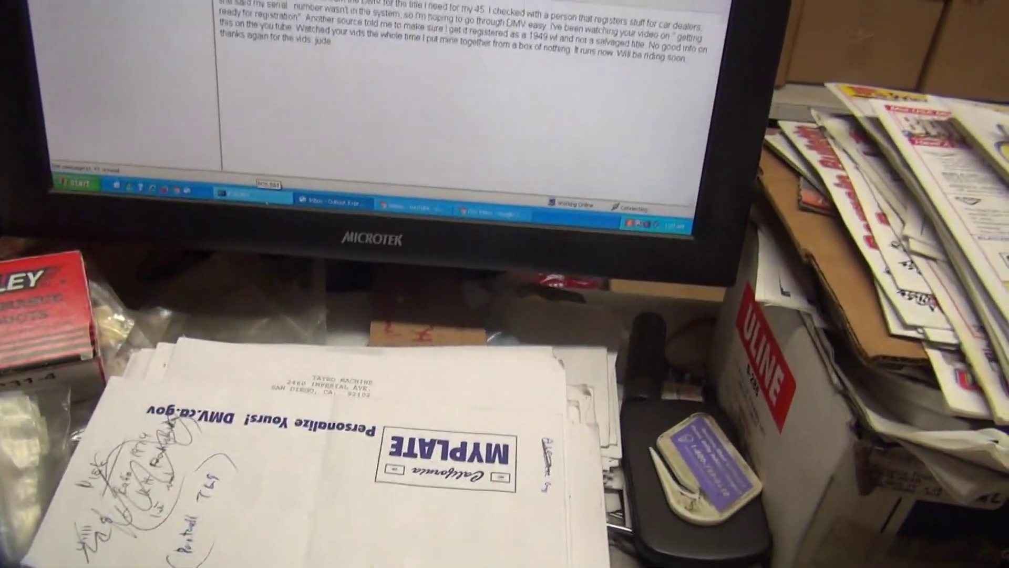
- Switch from Outlook Express to the Cox webmail inbox of newsletters and promotions
{"action": "left_click", "coordinate": [489, 210]}
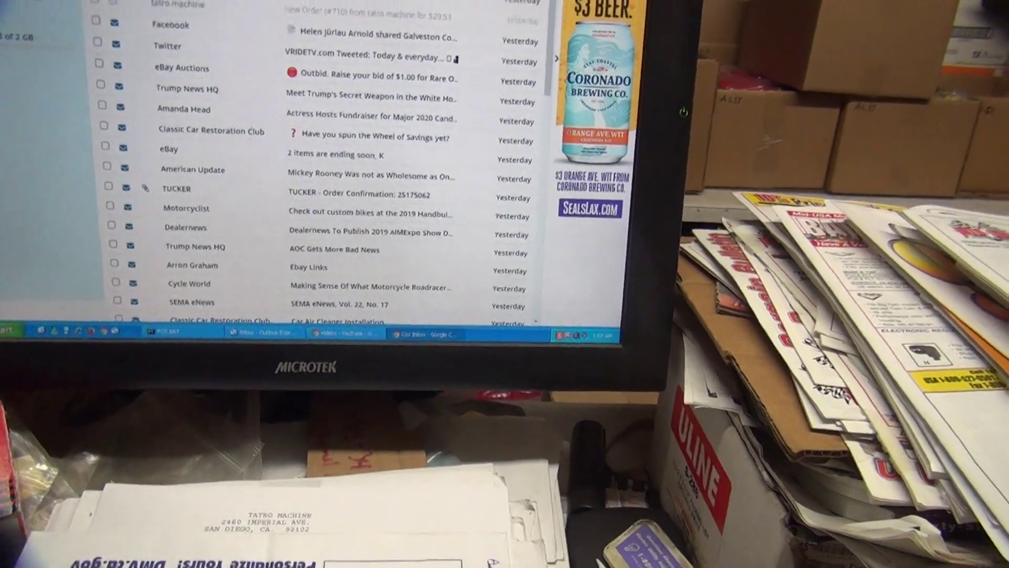